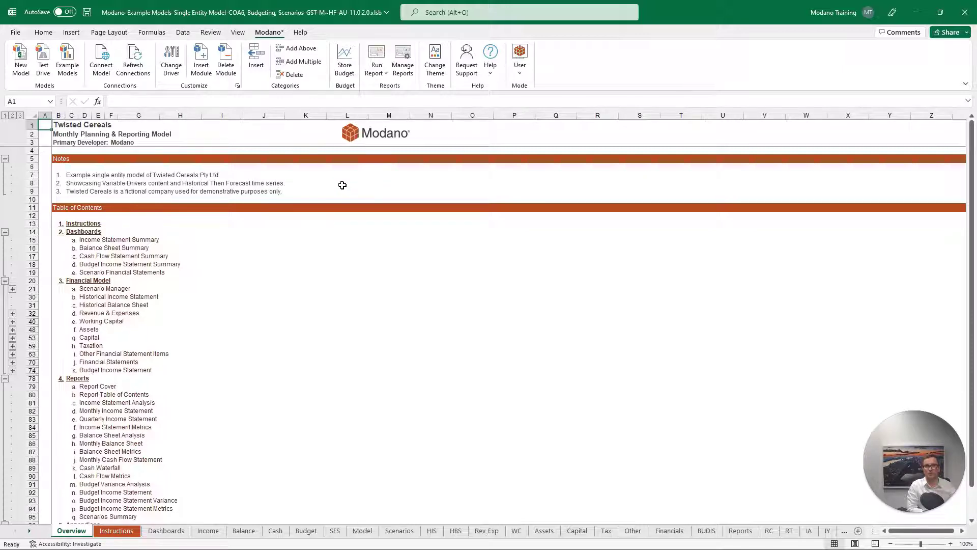
Open the Historical Balance Sheet from the table of contents and check the Trademarks balance for Jun-22.
{"action": "left_click", "coordinate": [138, 305]}
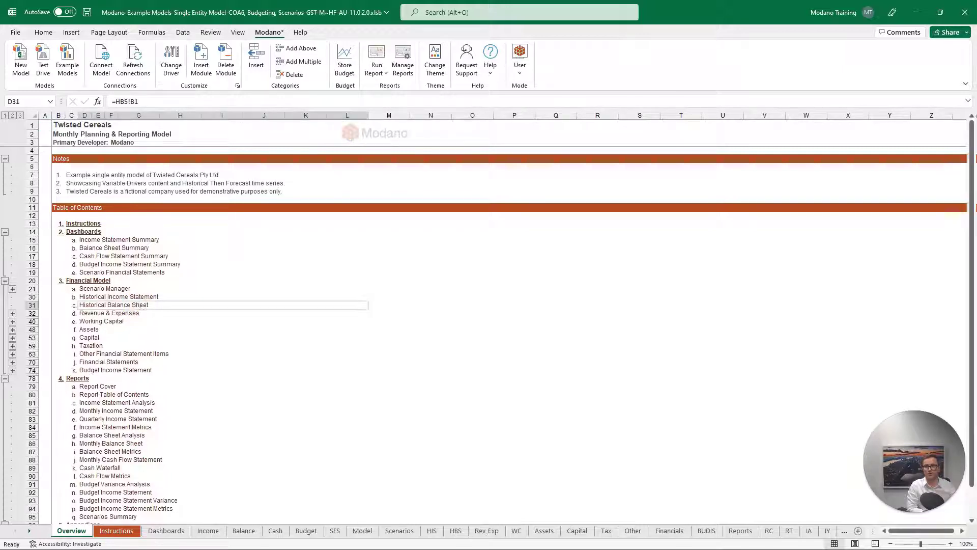
{"action": "left_click", "coordinate": [138, 305]}
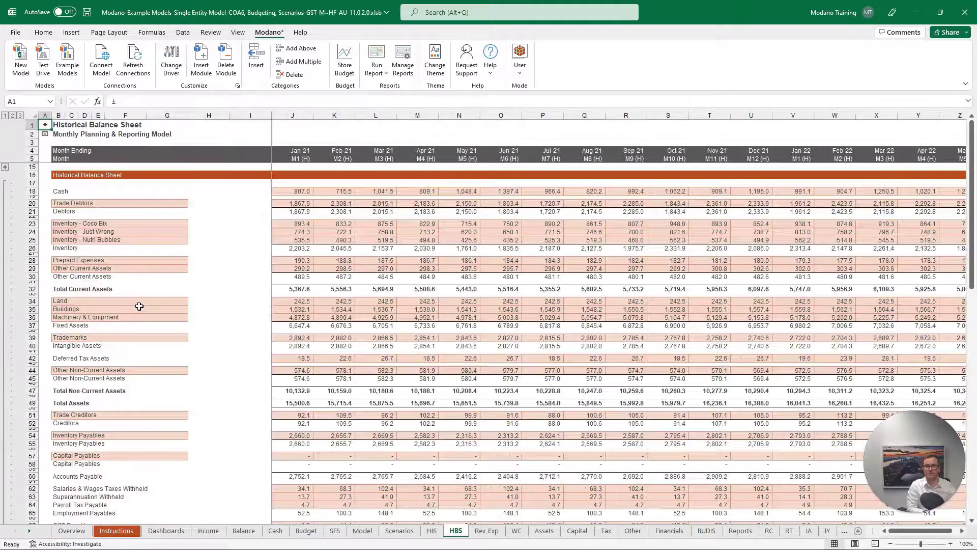
{"action": "left_click", "coordinate": [149, 333]}
{"action": "left_click", "coordinate": [149, 336]}
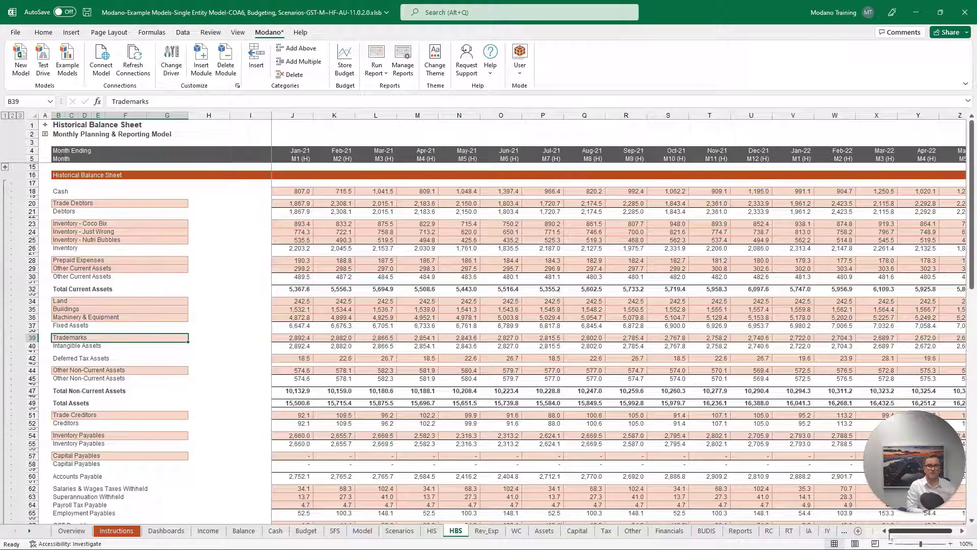
{"action": "left_click_drag", "start_coordinate": [894, 531], "coordinate": [920, 530]}
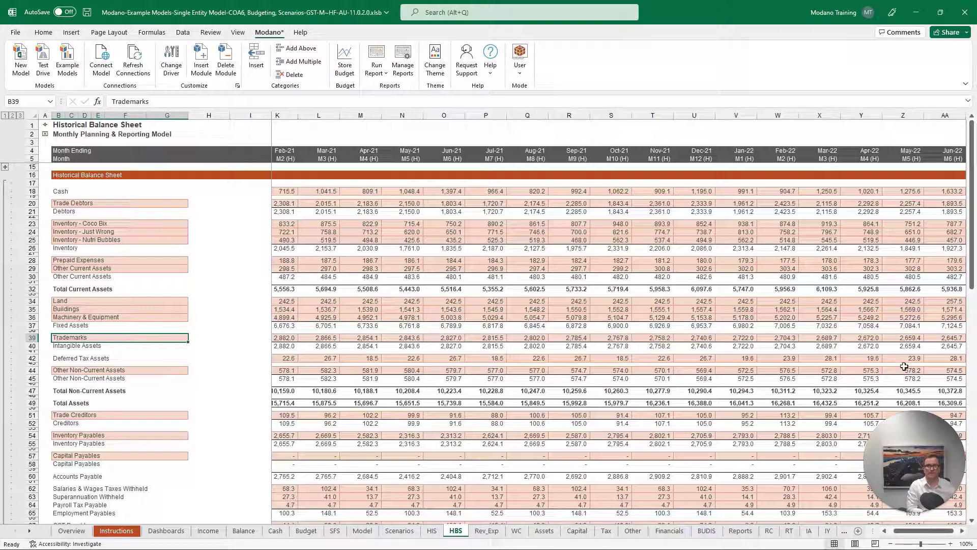
{"action": "left_click", "coordinate": [936, 340]}
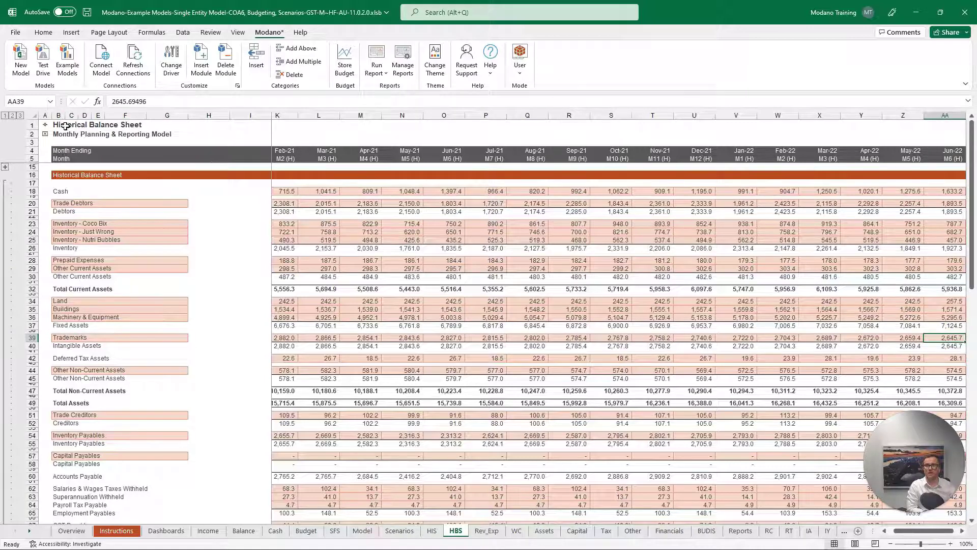
Return to the table of contents, open the Assets sheet and go to its Intangible Assets section.
{"action": "left_click", "coordinate": [45, 124]}
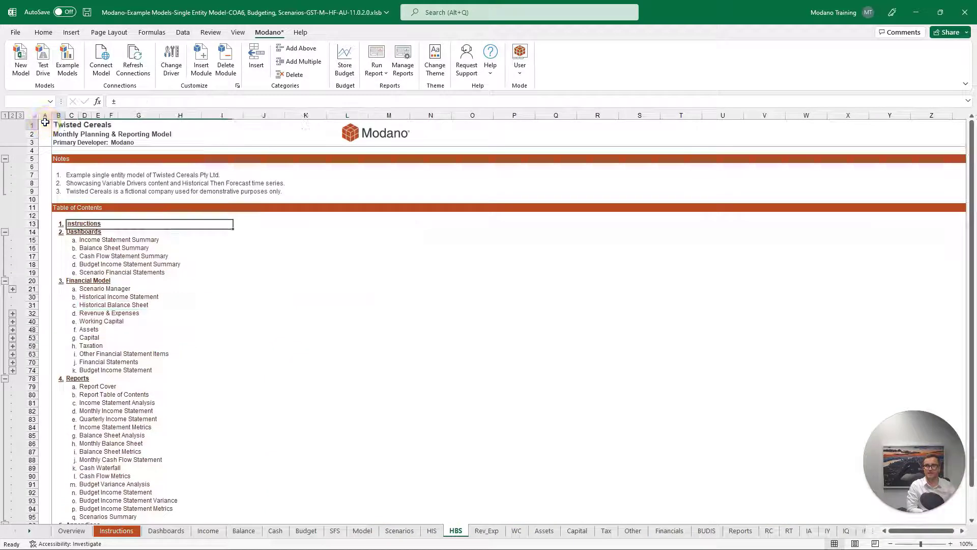
{"action": "left_click", "coordinate": [90, 330]}
{"action": "scroll", "coordinate": [89, 327], "scroll_direction": "down", "scroll_amount": 20}
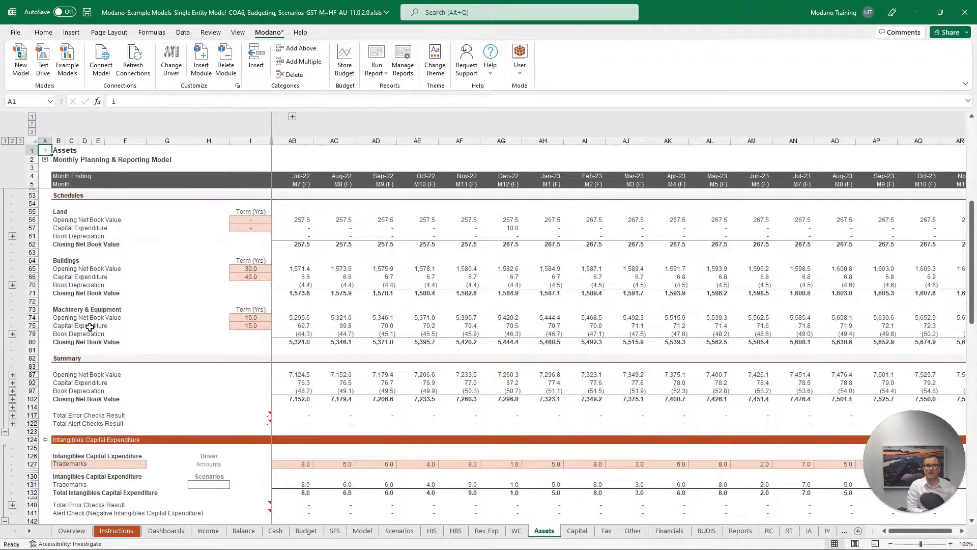
{"action": "scroll", "coordinate": [159, 377], "scroll_direction": "down", "scroll_amount": 1}
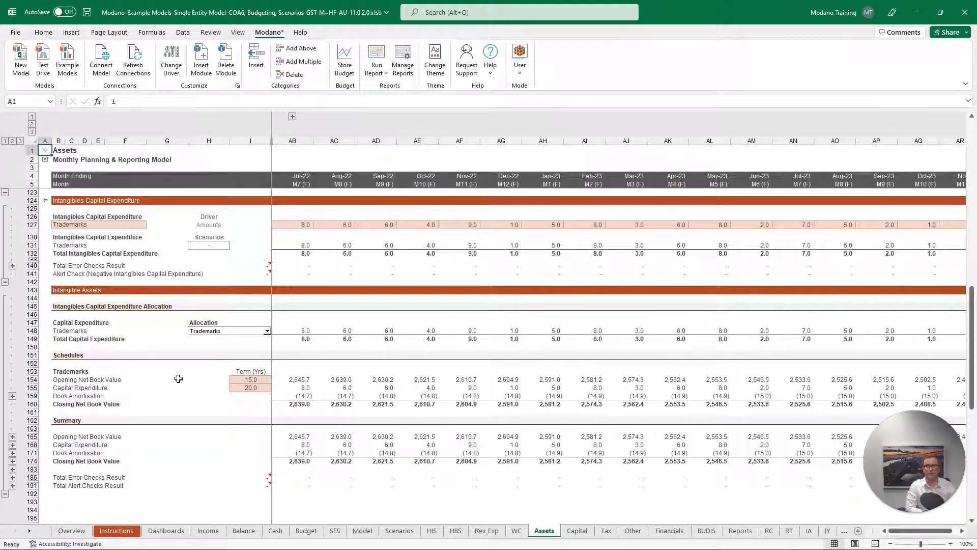
Examine the Jul-22 book amortisation formula for Trademarks and the terms in years for opening net book value and capital expenditure.
{"action": "left_click", "coordinate": [281, 395]}
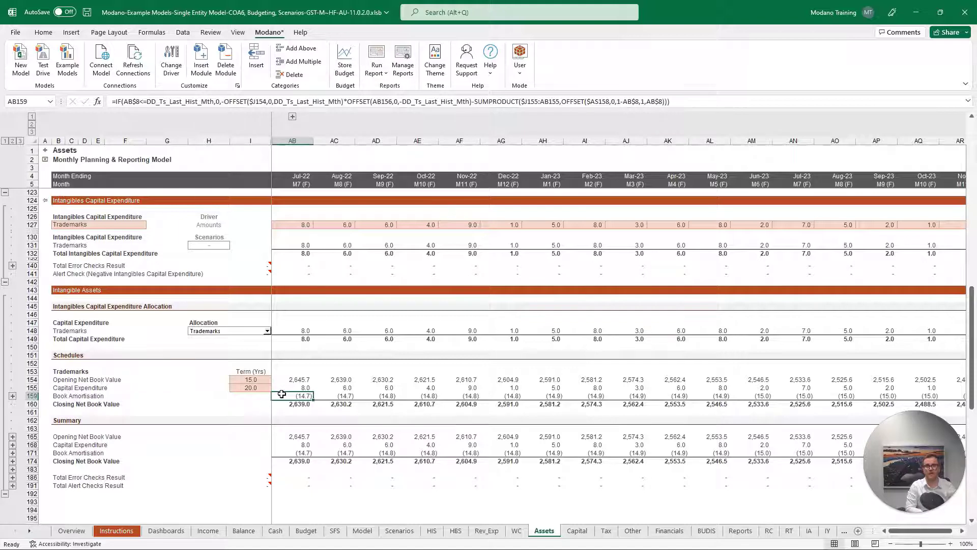
{"action": "left_click", "coordinate": [234, 379]}
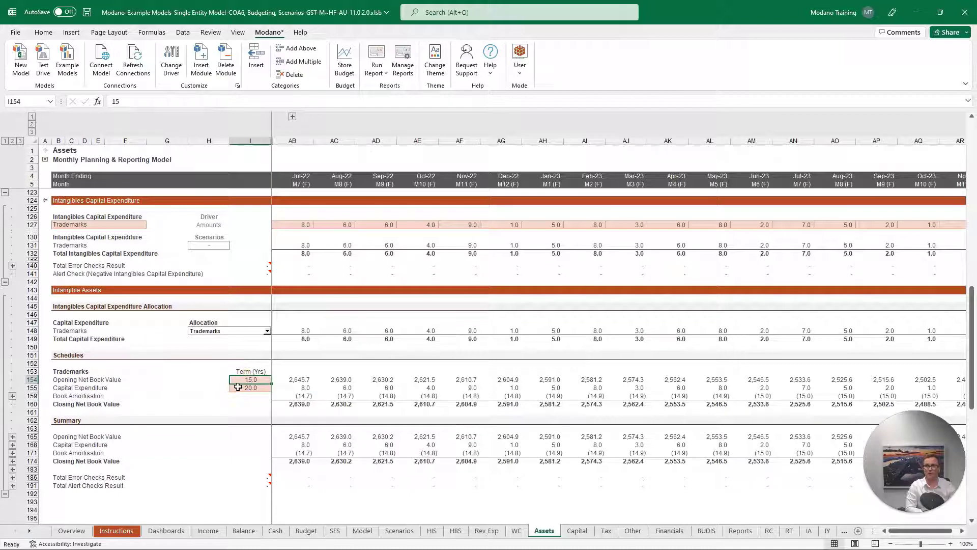
{"action": "left_click", "coordinate": [237, 387]}
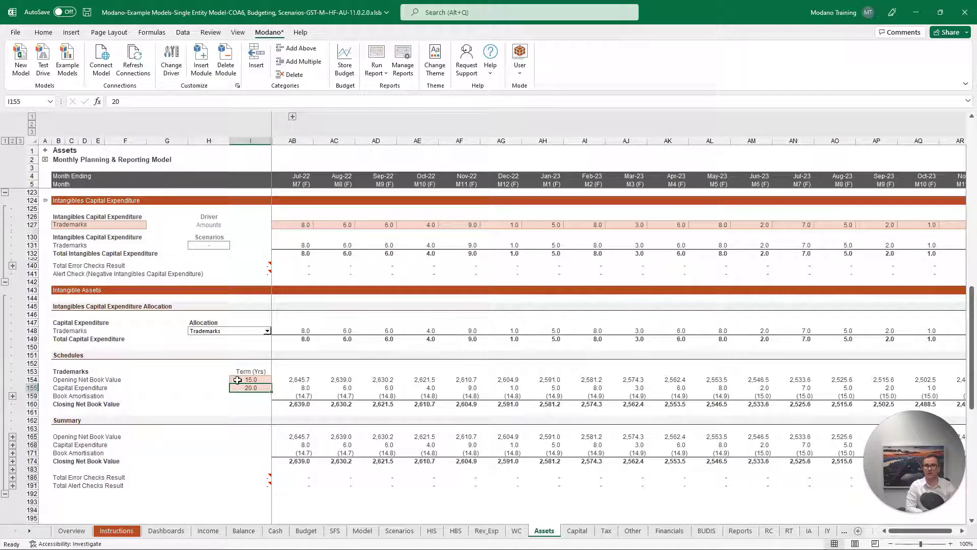
{"action": "left_click", "coordinate": [236, 379]}
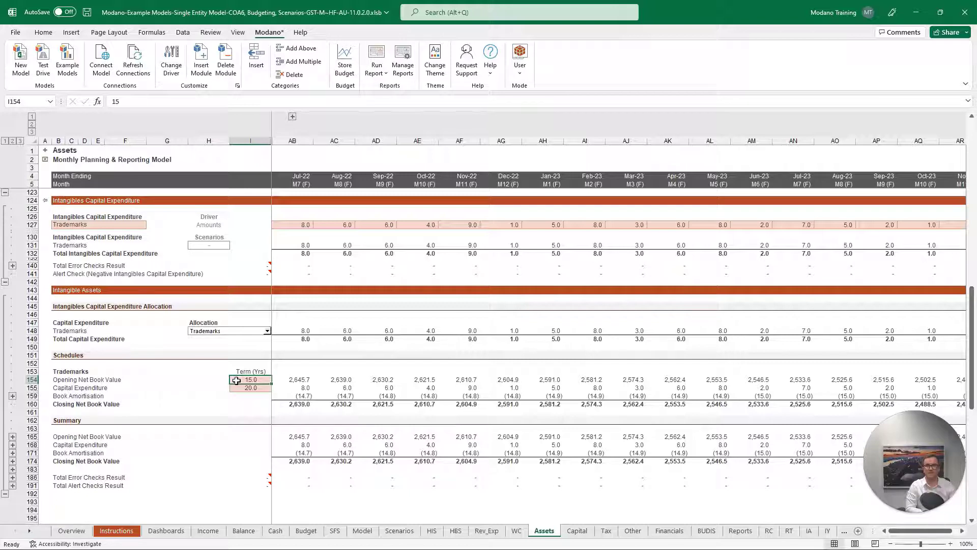
{"action": "left_click", "coordinate": [236, 387]}
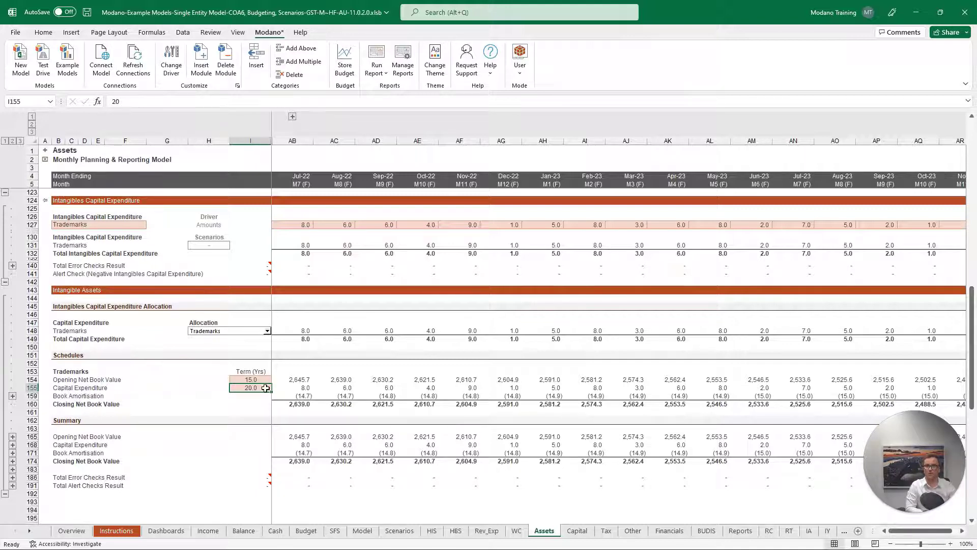
Relate the Jul-22 Trademarks book amortisation to the opening net book value and its term.
{"action": "left_click", "coordinate": [282, 396]}
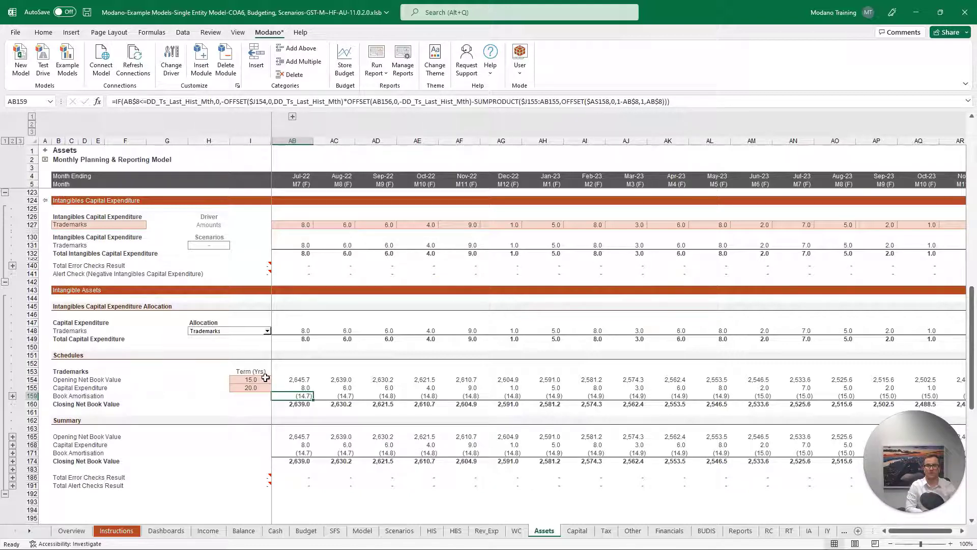
{"action": "left_click", "coordinate": [280, 379]}
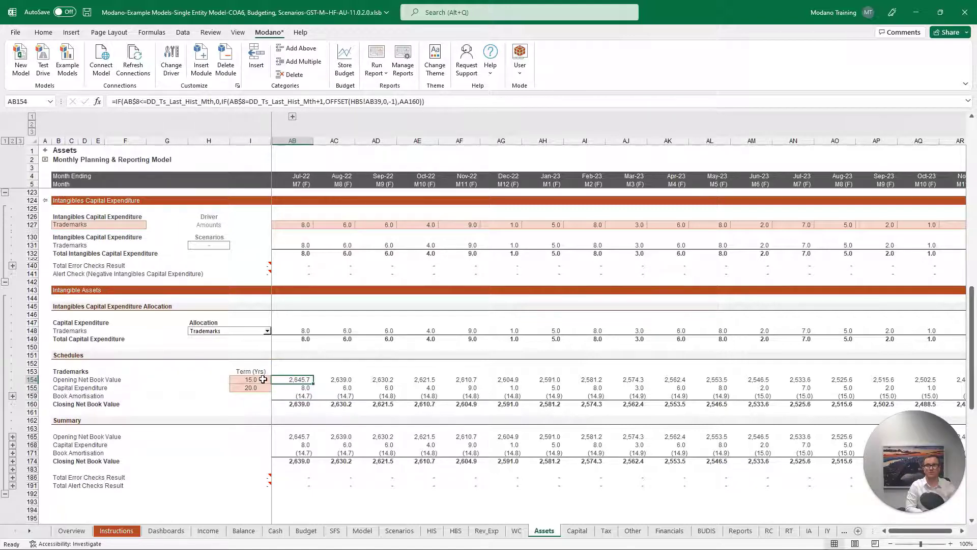
{"action": "left_click", "coordinate": [259, 379]}
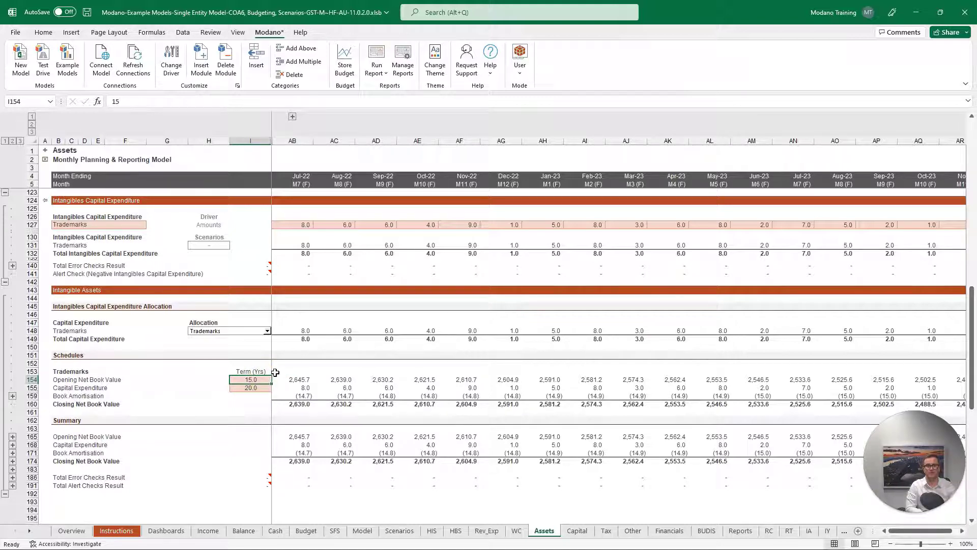
{"action": "left_click", "coordinate": [285, 395]}
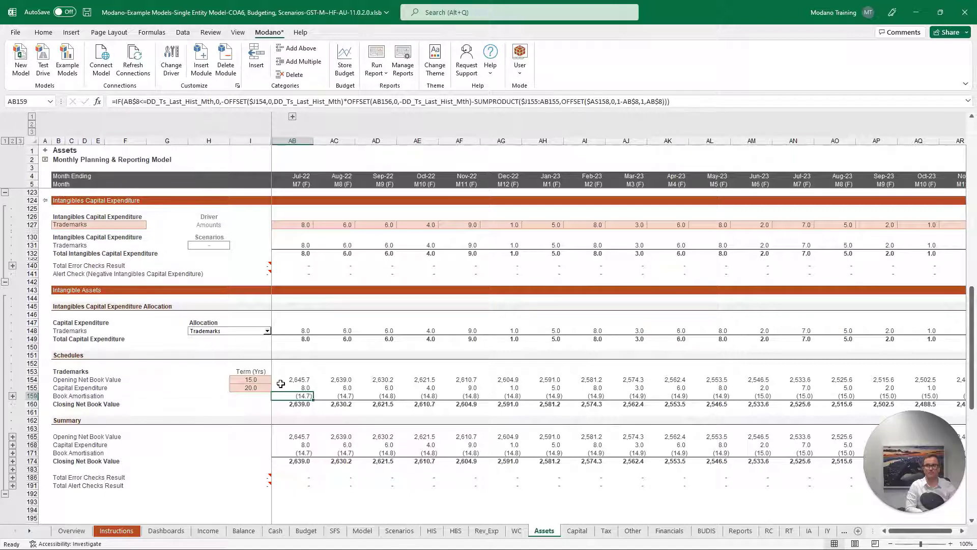
Trace the Jul-22 Trademarks schedule from opening net book value through capital expenditure and book amortisation to closing net book value.
{"action": "left_click", "coordinate": [282, 387]}
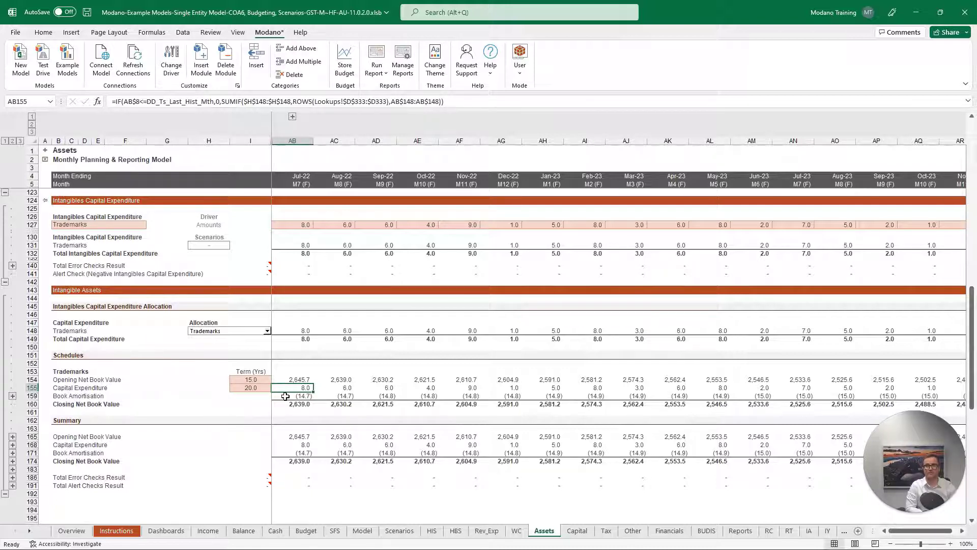
{"action": "left_click", "coordinate": [285, 396]}
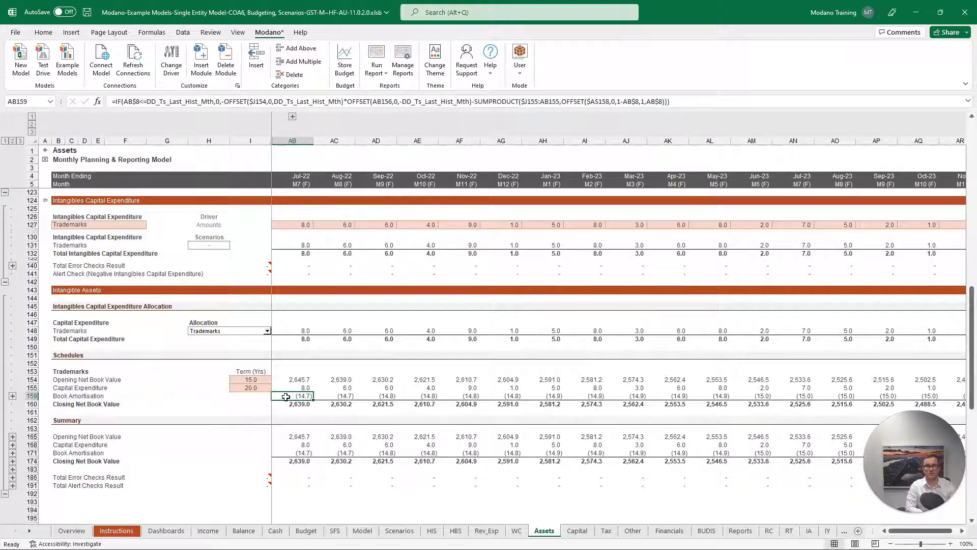
{"action": "left_click", "coordinate": [285, 380]}
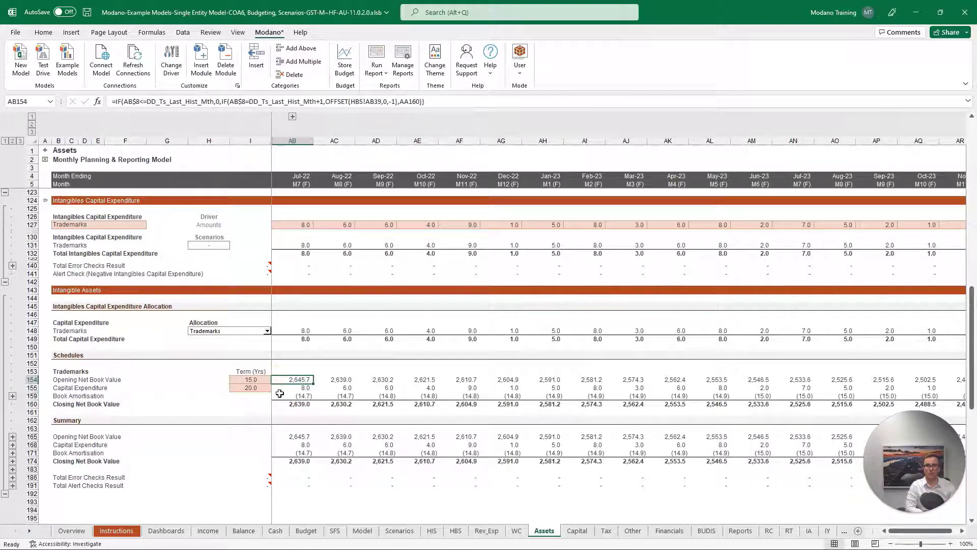
{"action": "left_click", "coordinate": [281, 388]}
{"action": "left_click", "coordinate": [283, 396]}
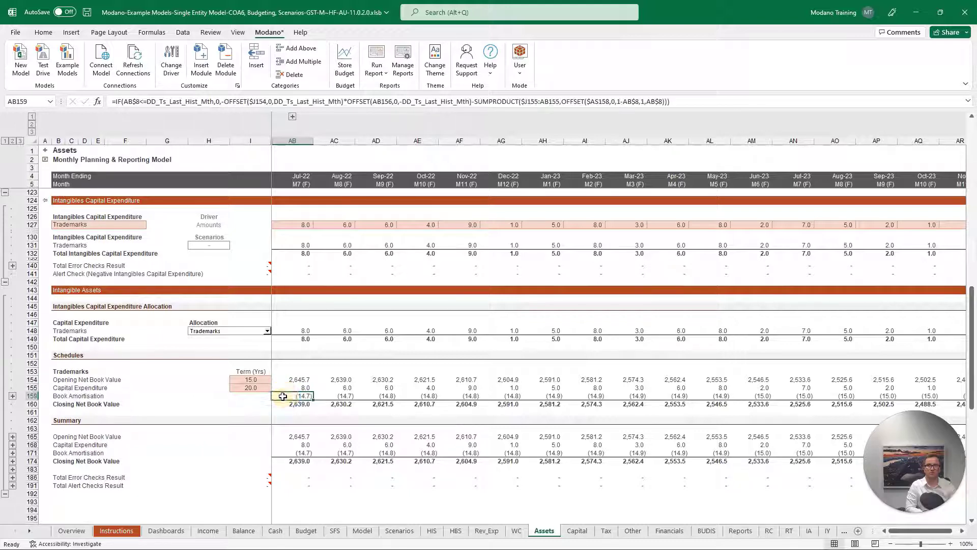
{"action": "left_click", "coordinate": [279, 405]}
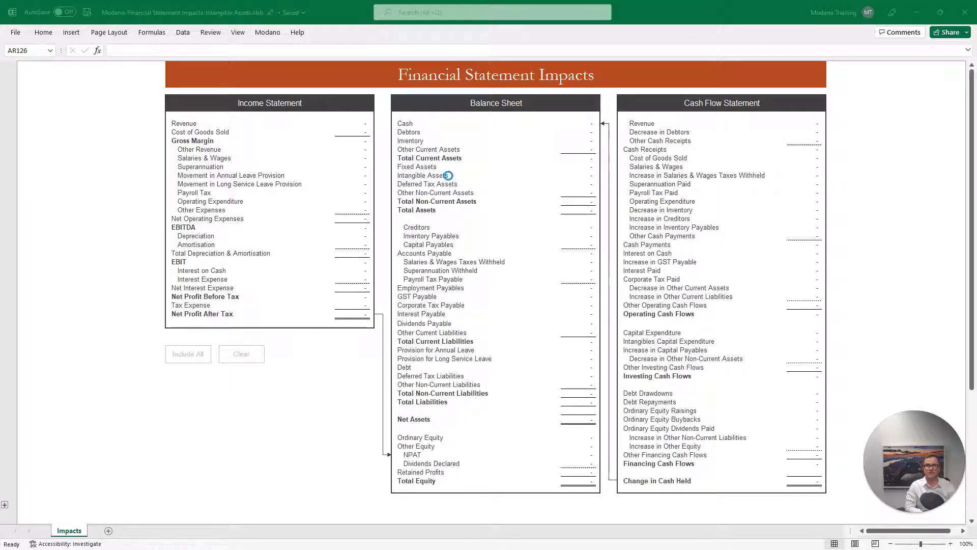
View Intangible Assets in the Financial Statement Impacts workbook and review Jul-22 Trademarks capital expenditure, amortisation and closing value back in the model workbook.
{"action": "left_click", "coordinate": [449, 178]}
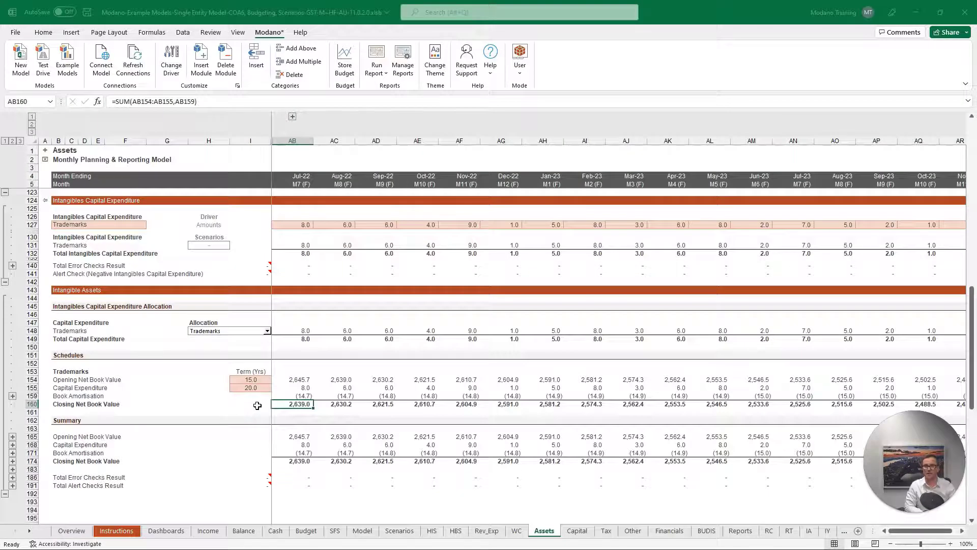
{"action": "left_click", "coordinate": [283, 388]}
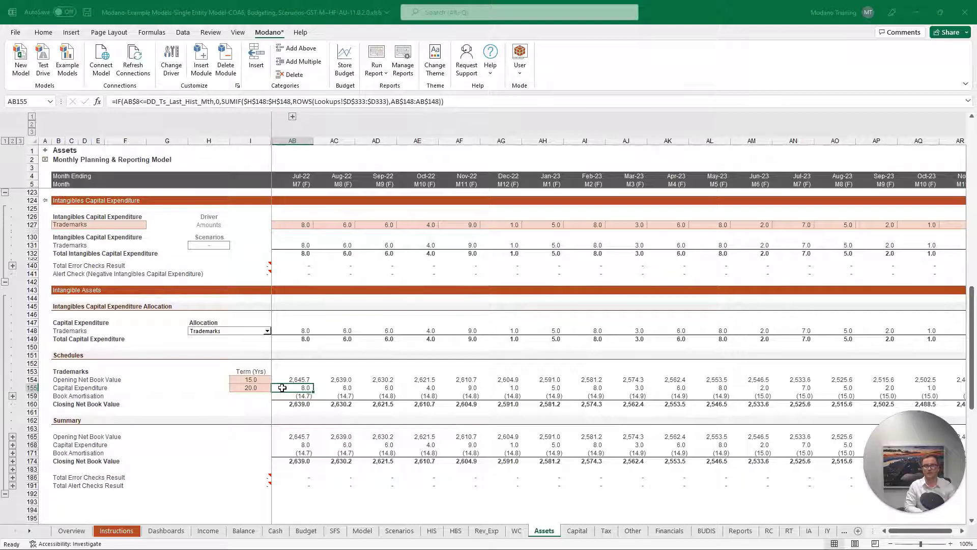
{"action": "left_click", "coordinate": [284, 395]}
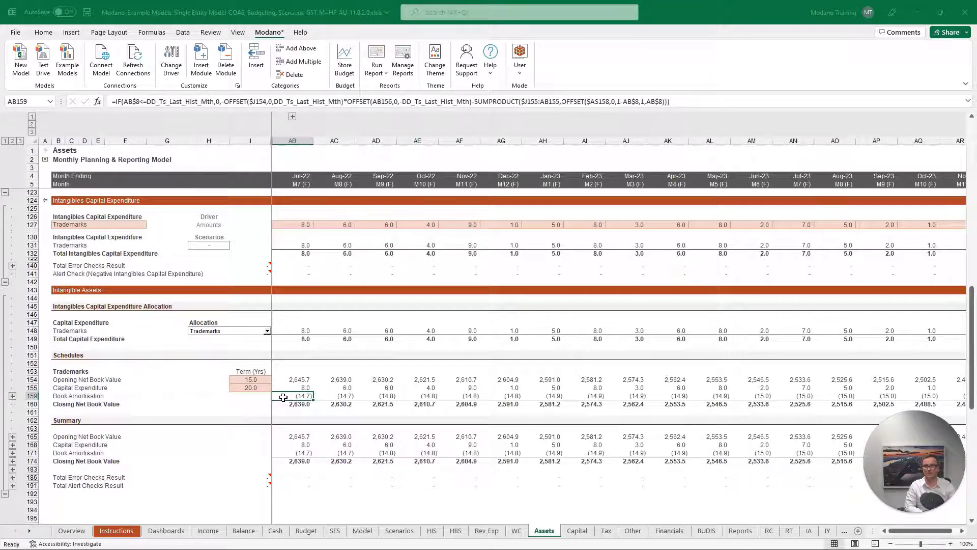
{"action": "left_click", "coordinate": [281, 404]}
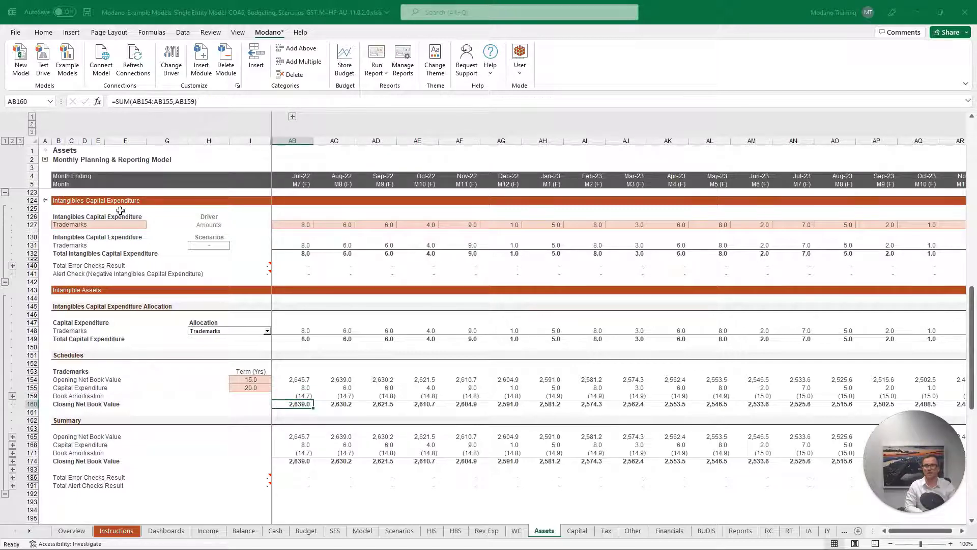
Open the Financial Statements sheet, expand Depreciation & Amortisation in the Income Statement and check the Jul-22 forecast Trademarks amortisation.
{"action": "left_click", "coordinate": [45, 150]}
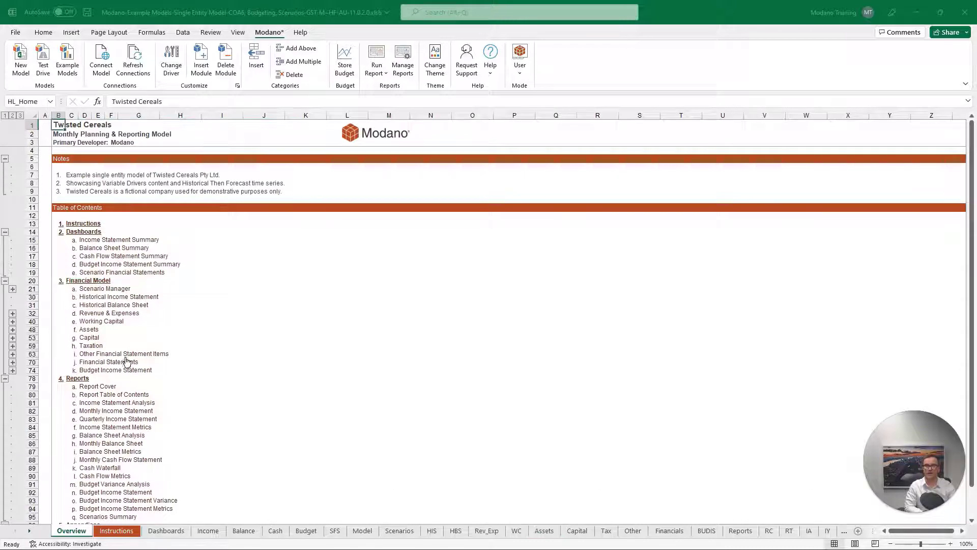
{"action": "left_click", "coordinate": [125, 362]}
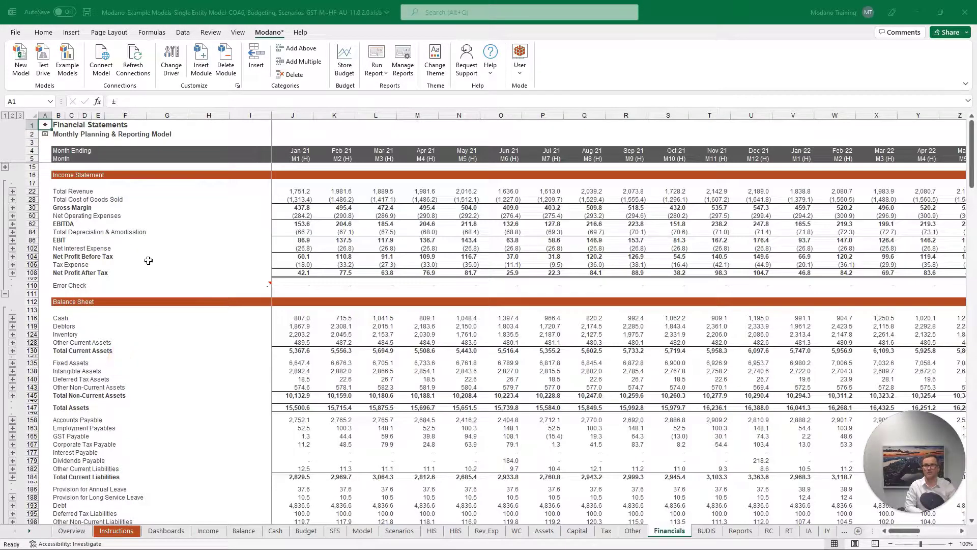
{"action": "left_click", "coordinate": [13, 232]}
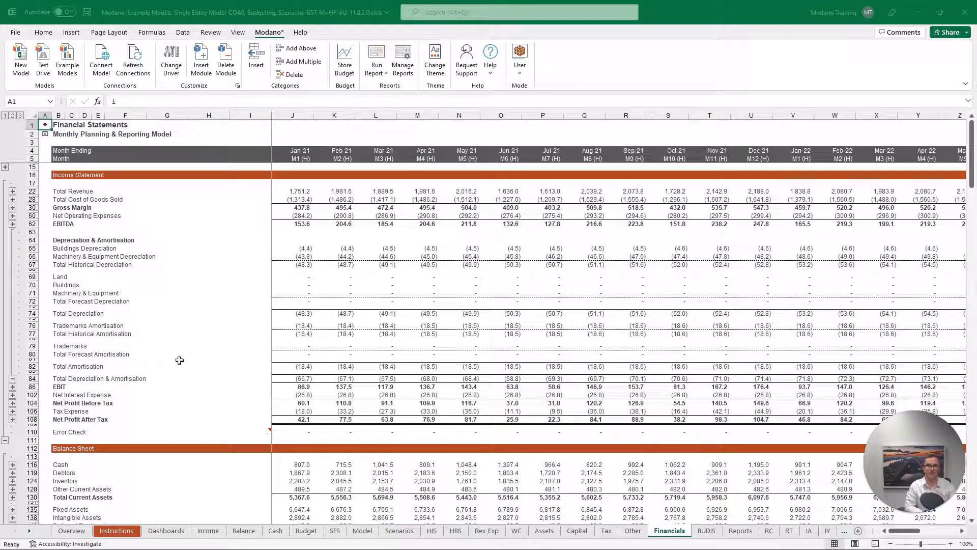
{"action": "left_click_drag", "start_coordinate": [898, 534], "coordinate": [921, 535]}
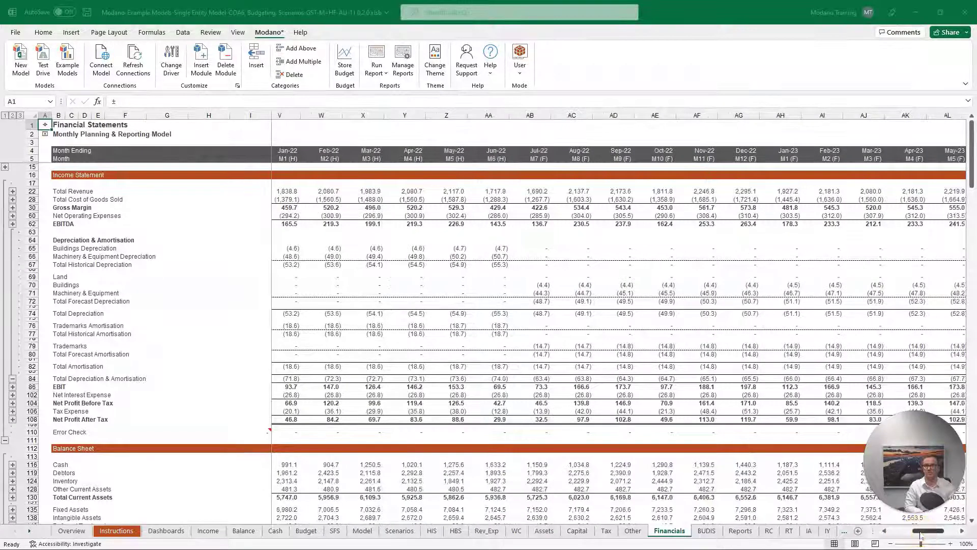
{"action": "left_click", "coordinate": [540, 345]}
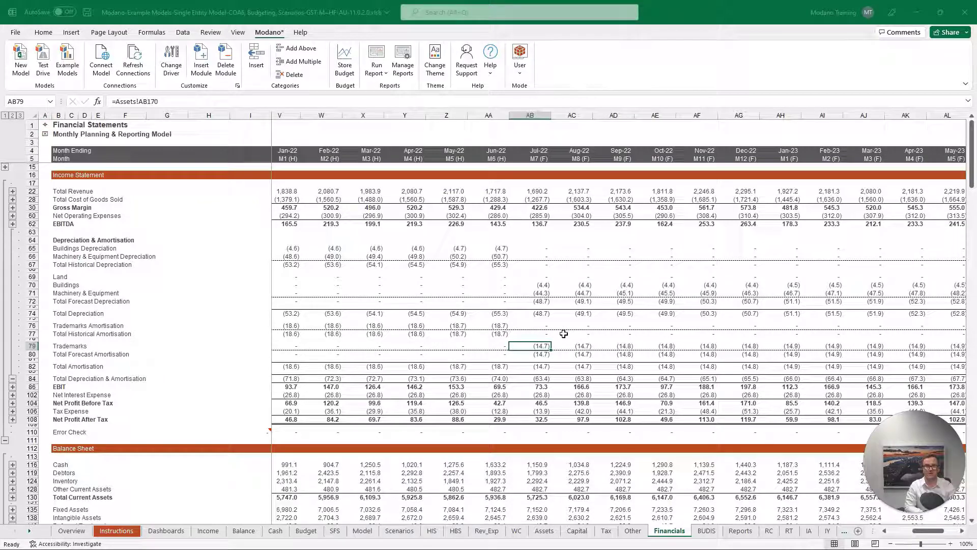
Expand Intangible Assets in the Balance Sheet and check the Jul-22 Trademarks balance.
{"action": "scroll", "coordinate": [563, 332], "scroll_direction": "down", "scroll_amount": 6}
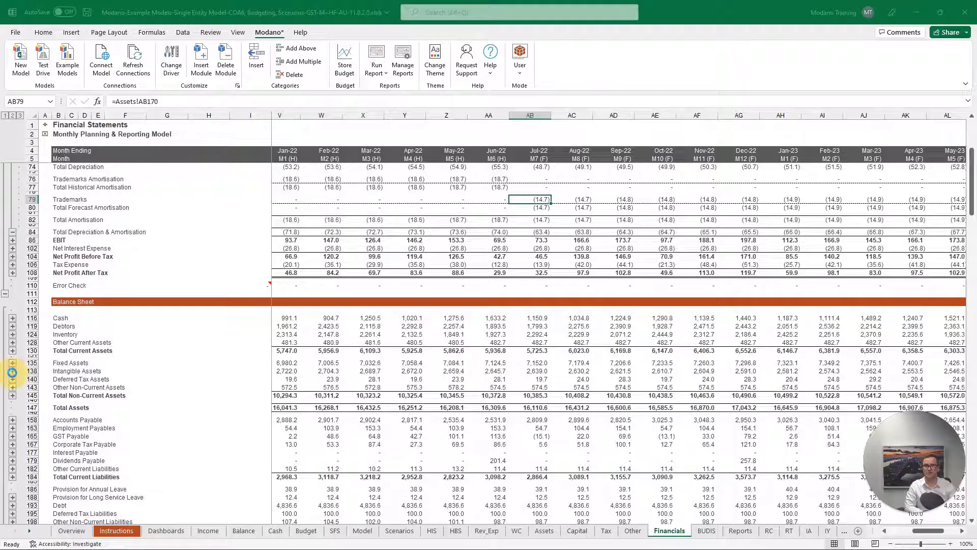
{"action": "left_click", "coordinate": [12, 371]}
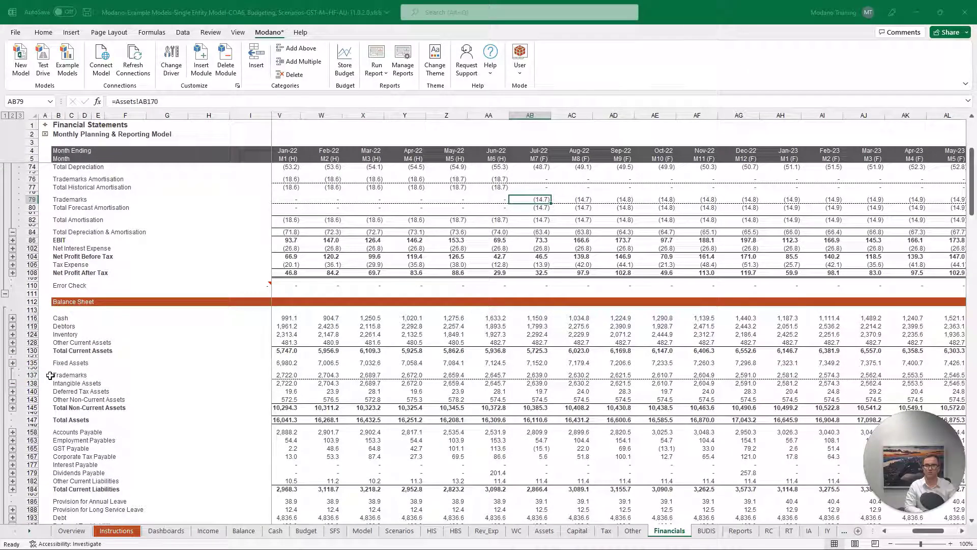
{"action": "left_click", "coordinate": [518, 375]}
Expand Intangible Assets Capital Expenditure in the Cash Flow Statement and check the Jul-22 forecast Trademarks capital expenditure.
{"action": "scroll", "coordinate": [519, 375], "scroll_direction": "down", "scroll_amount": 5}
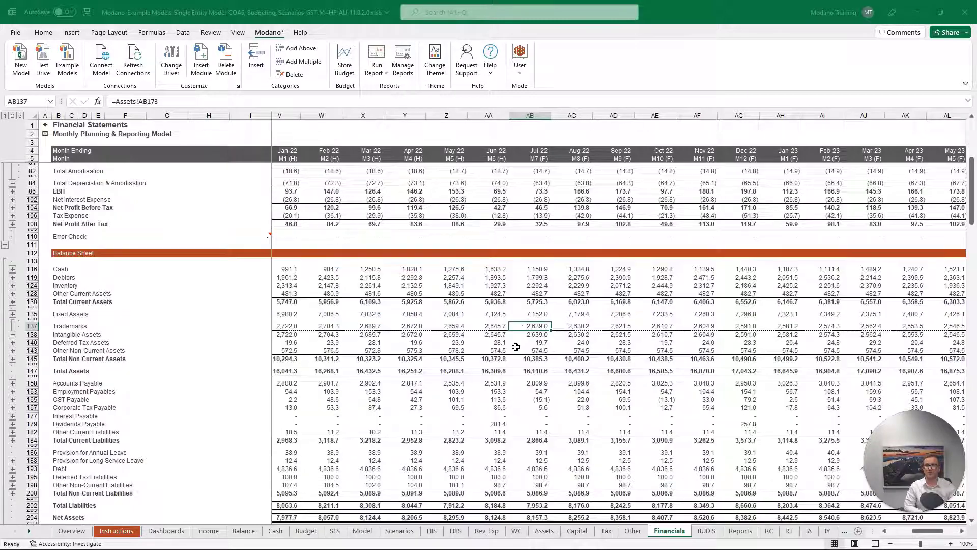
{"action": "scroll", "coordinate": [515, 346], "scroll_direction": "down", "scroll_amount": 10}
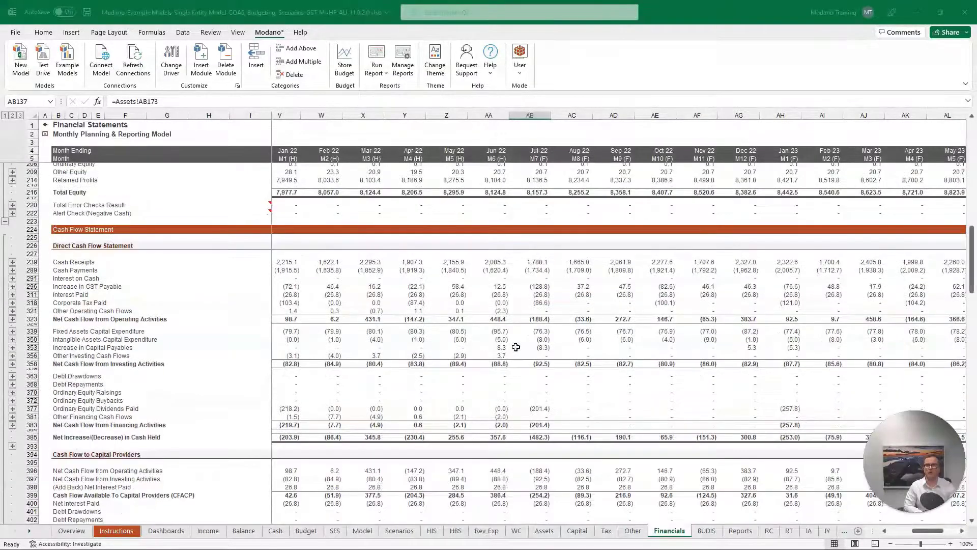
{"action": "scroll", "coordinate": [516, 346], "scroll_direction": "down", "scroll_amount": 2}
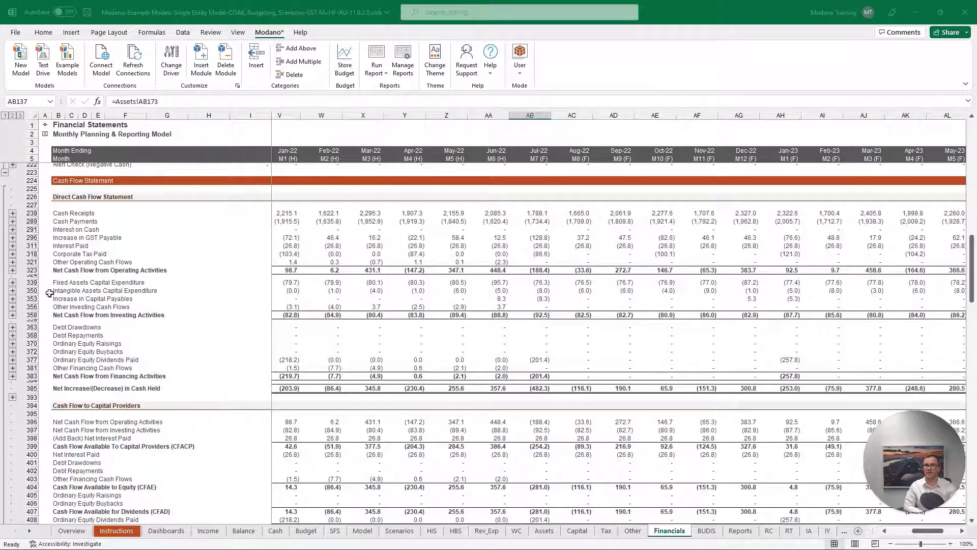
{"action": "left_click", "coordinate": [13, 291]}
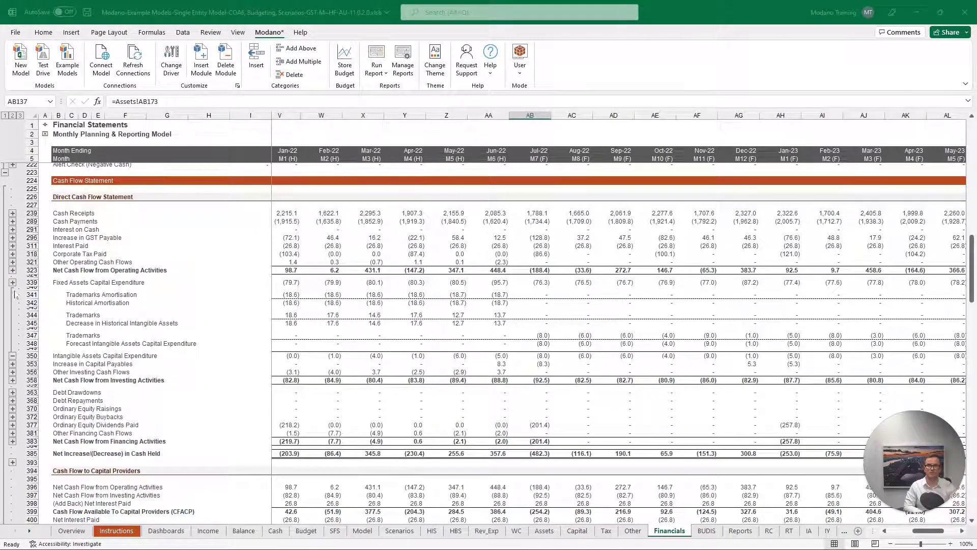
{"action": "left_click", "coordinate": [522, 335]}
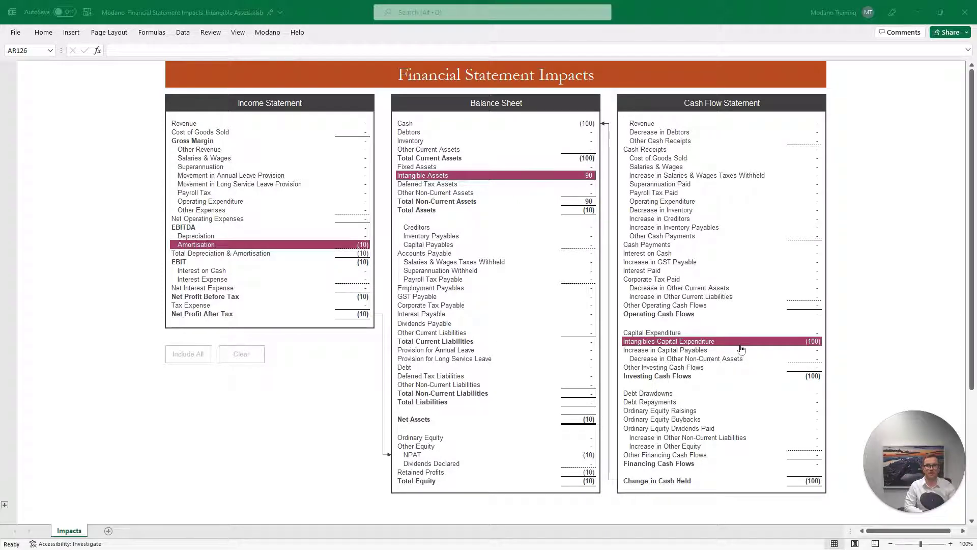
In the Financial Statement Impacts workbook, add the Capital Payables, GST Payable and Tax Expense impacts to those of Intangible Assets.
{"action": "left_click", "coordinate": [708, 352]}
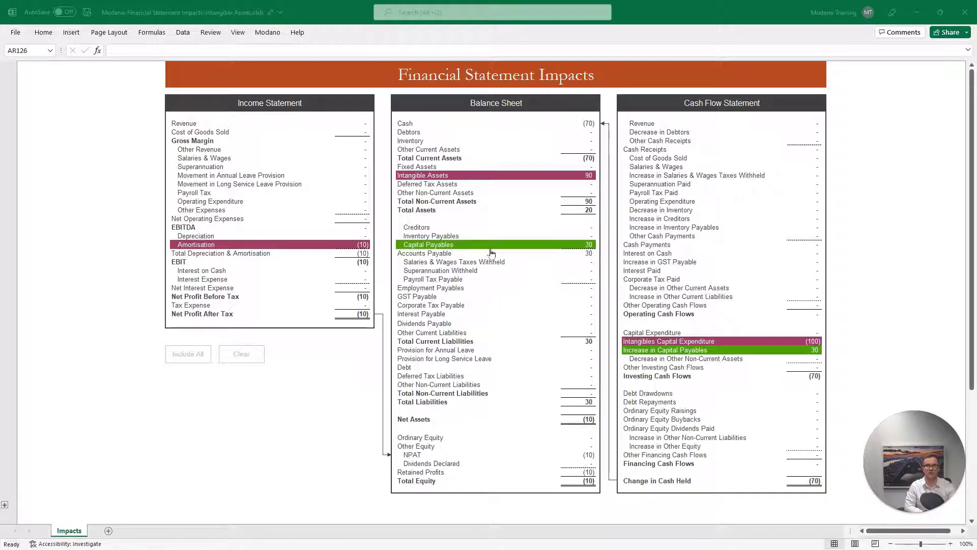
{"action": "left_click", "coordinate": [463, 299]}
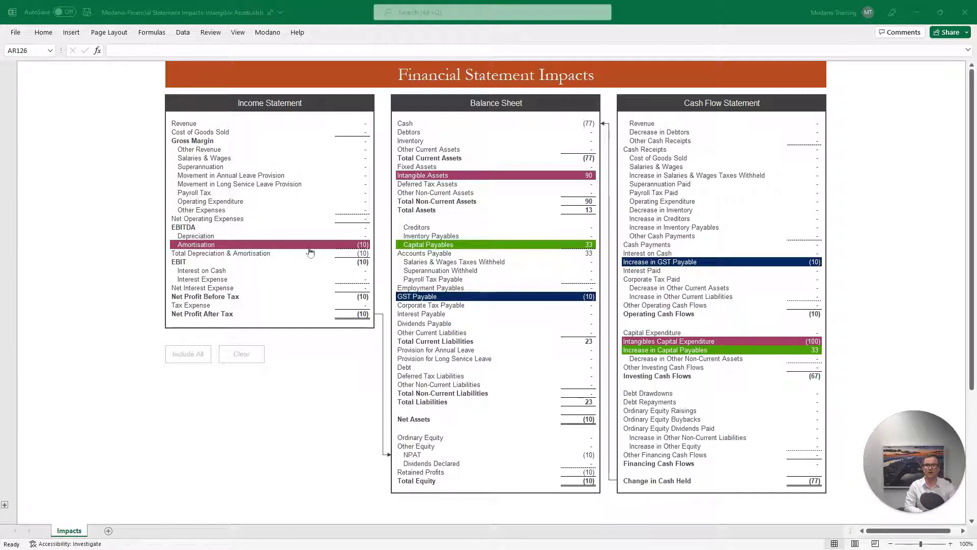
{"action": "left_click", "coordinate": [299, 306]}
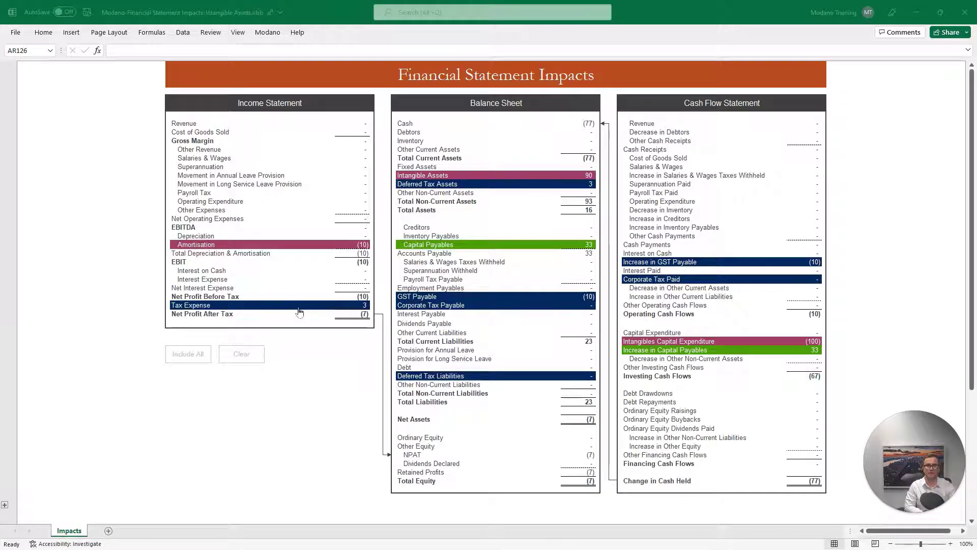
Clear all included impacts and show only the Intangible Assets impacts across the three financial statements.
{"action": "left_click", "coordinate": [243, 353]}
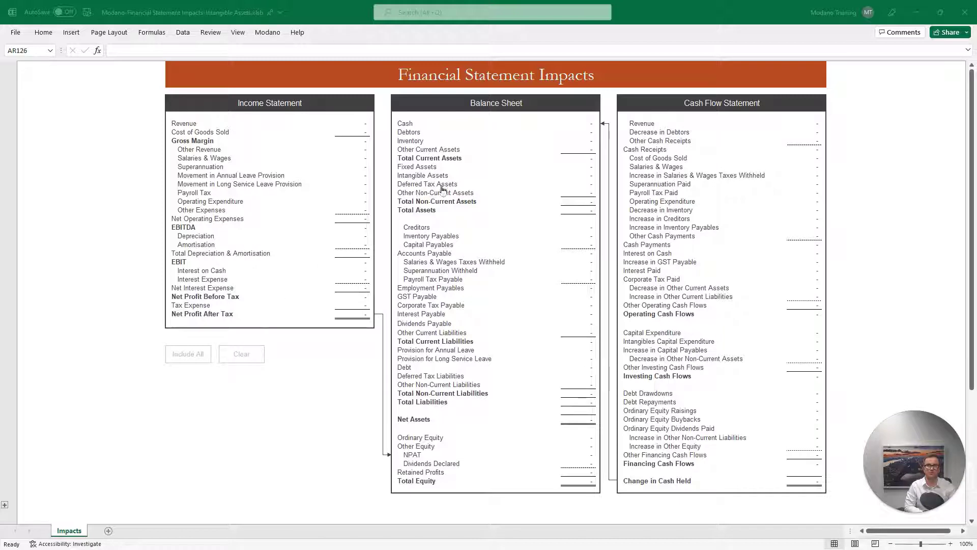
{"action": "left_click", "coordinate": [464, 175]}
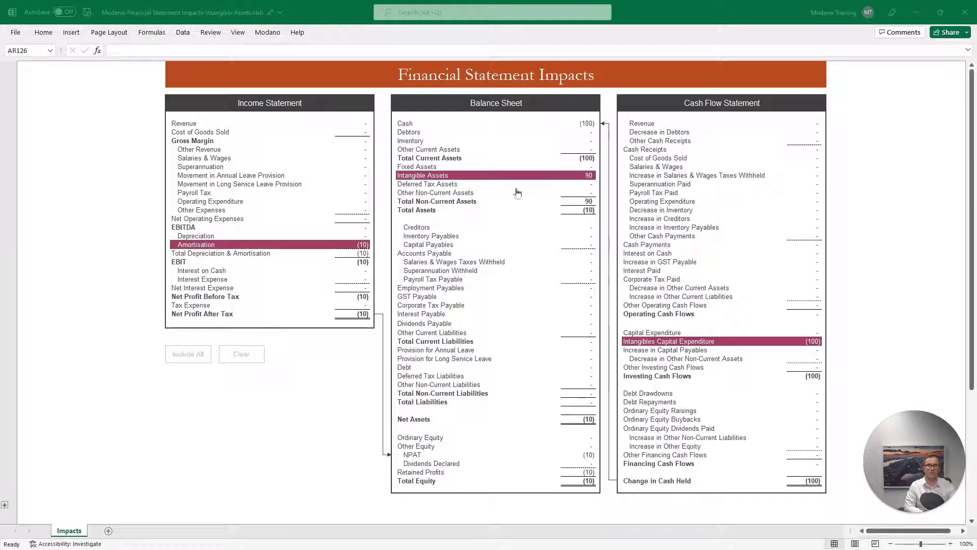